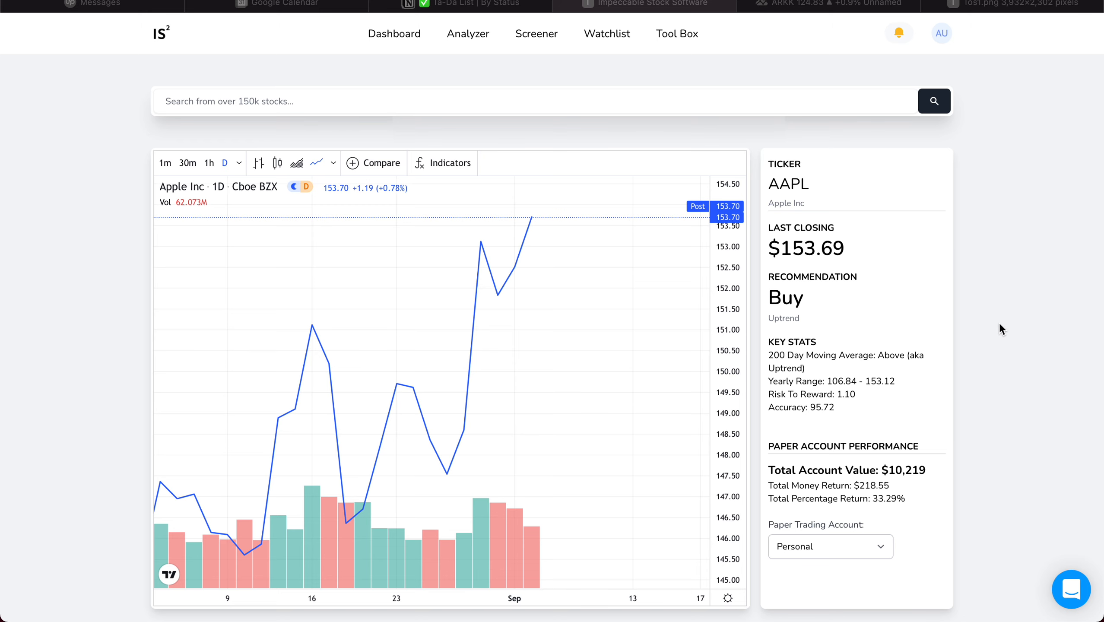
scroll(966, 328, down, 2)
scroll(966, 328, up, 2)
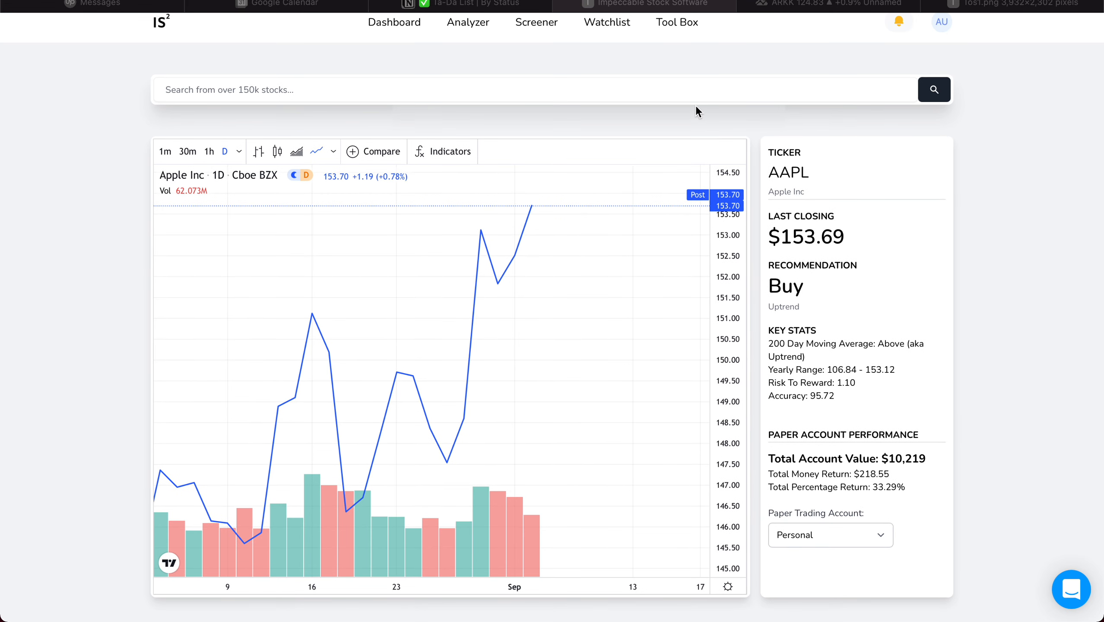
Switch the AAPL chart from a line to OHLC bars and then to candlesticks
click(695, 91)
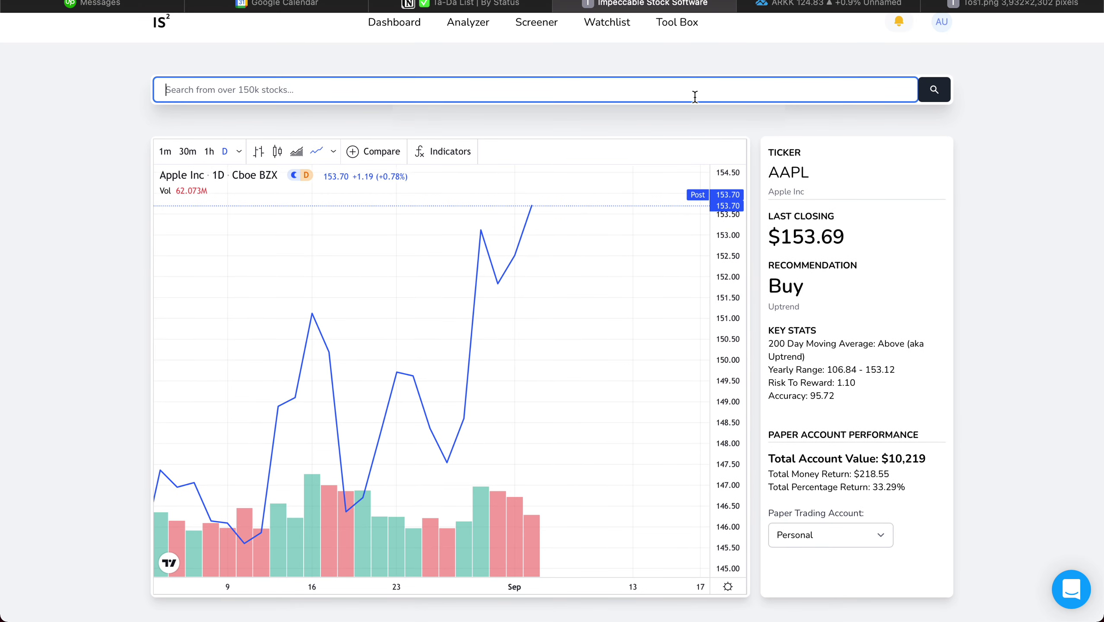
click(1021, 241)
scroll(1021, 236, down, 2)
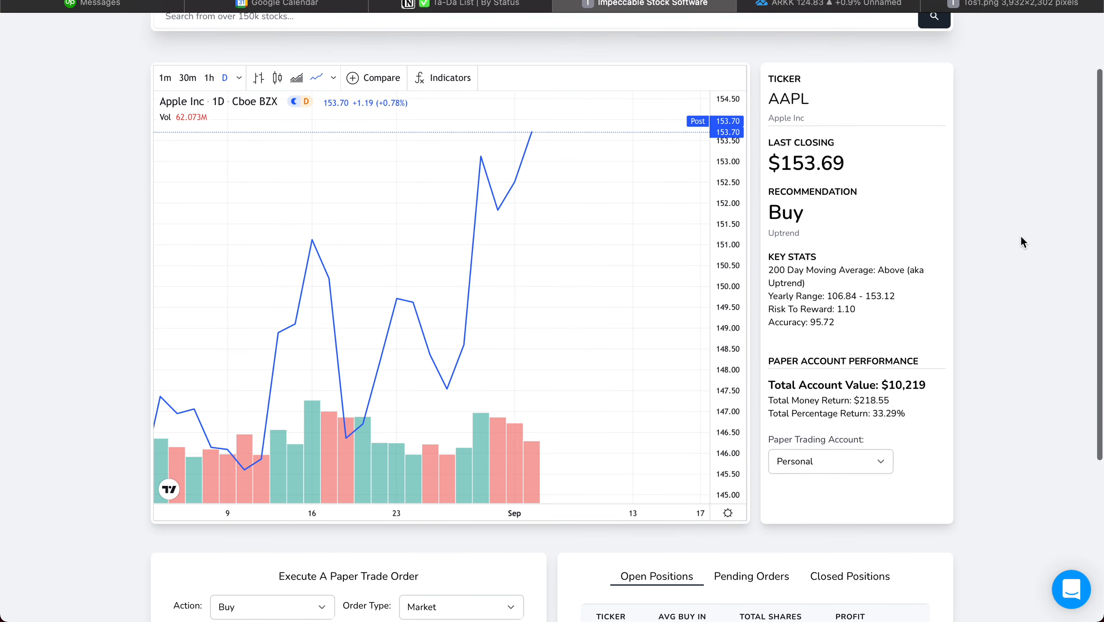
click(257, 80)
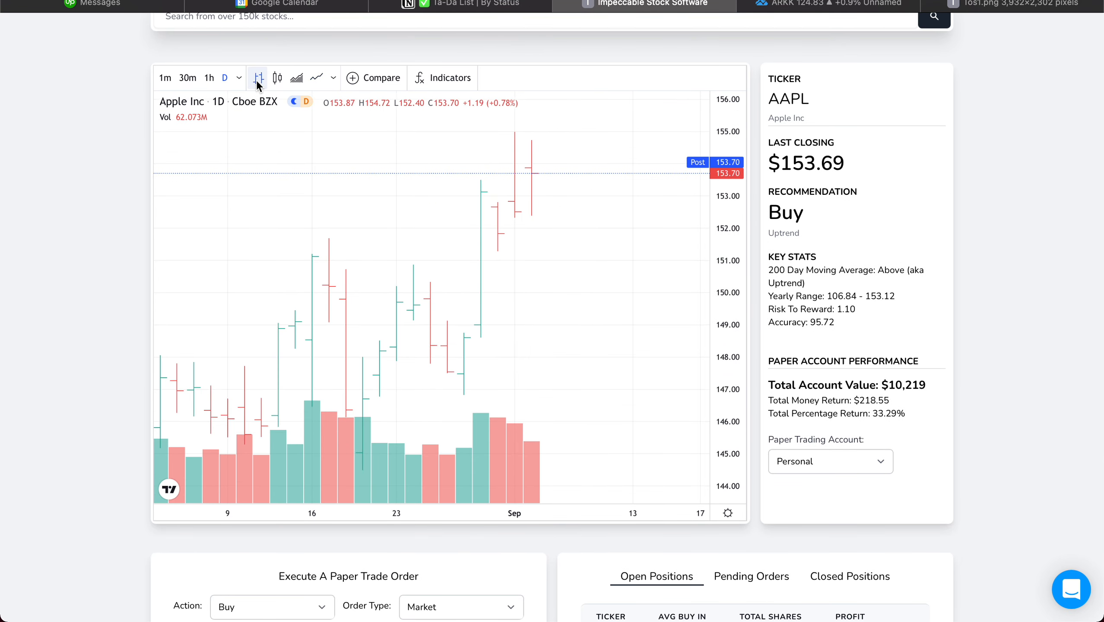
click(285, 76)
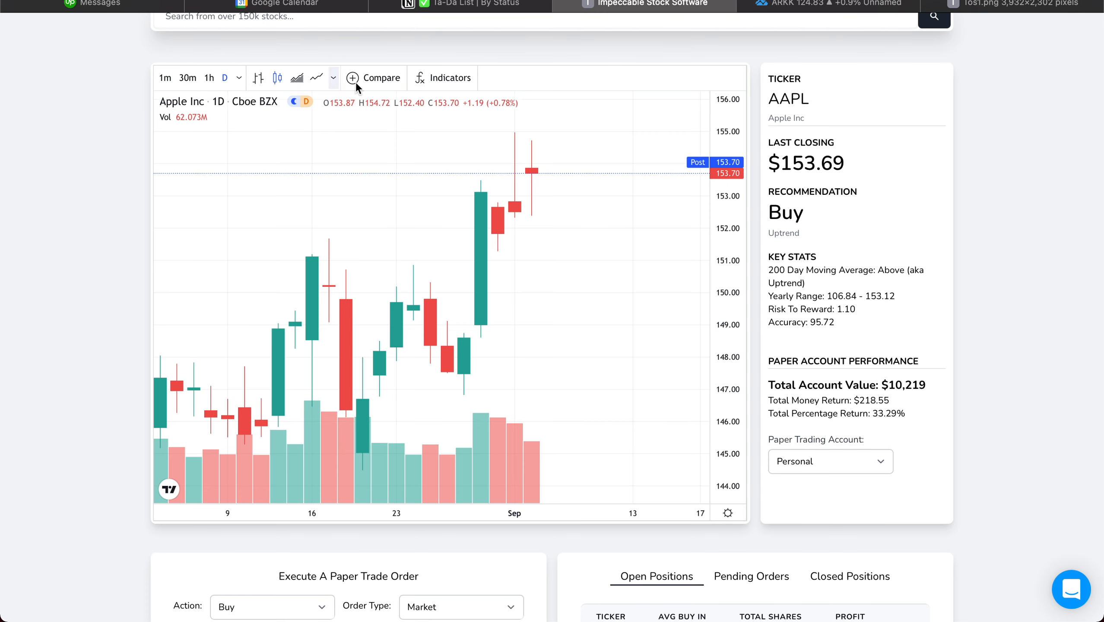
scroll(931, 273, down, 1)
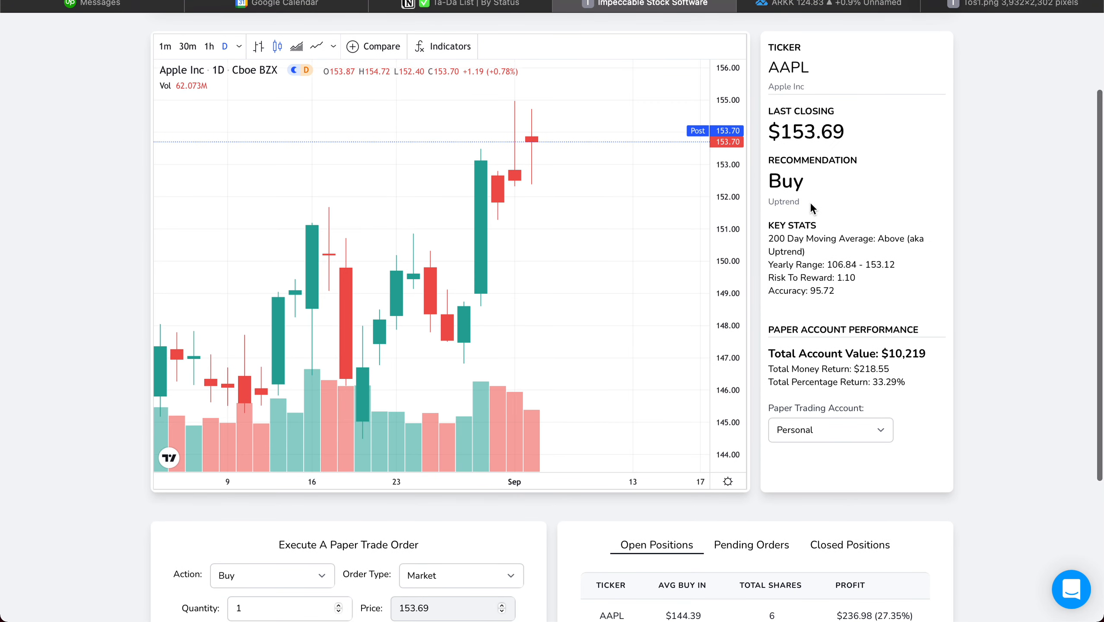
scroll(837, 284, down, 5)
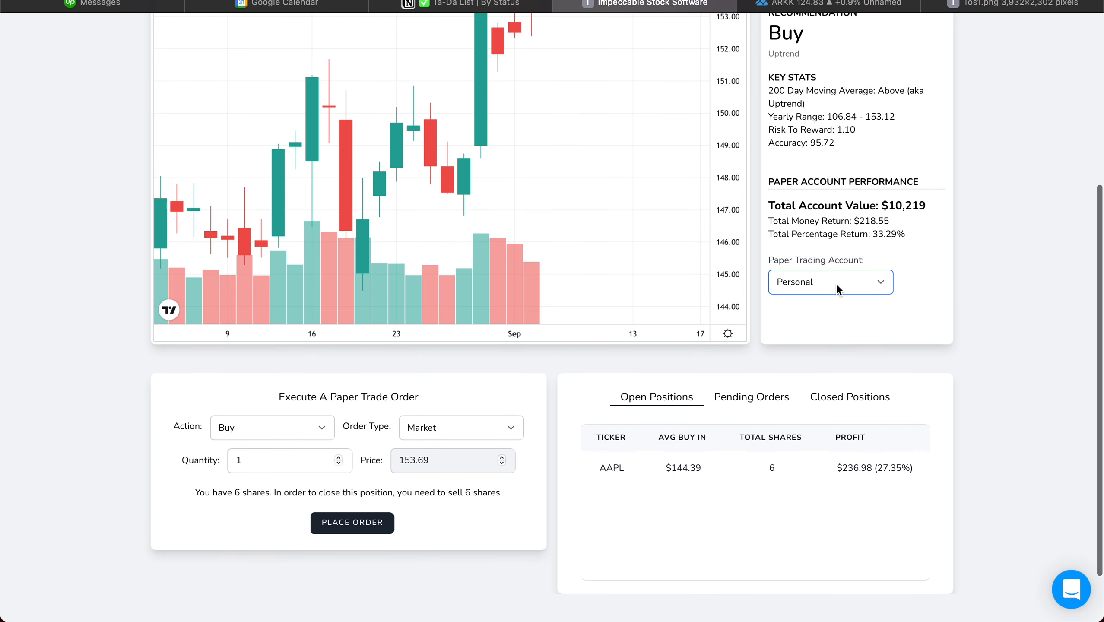
scroll(509, 371, down, 2)
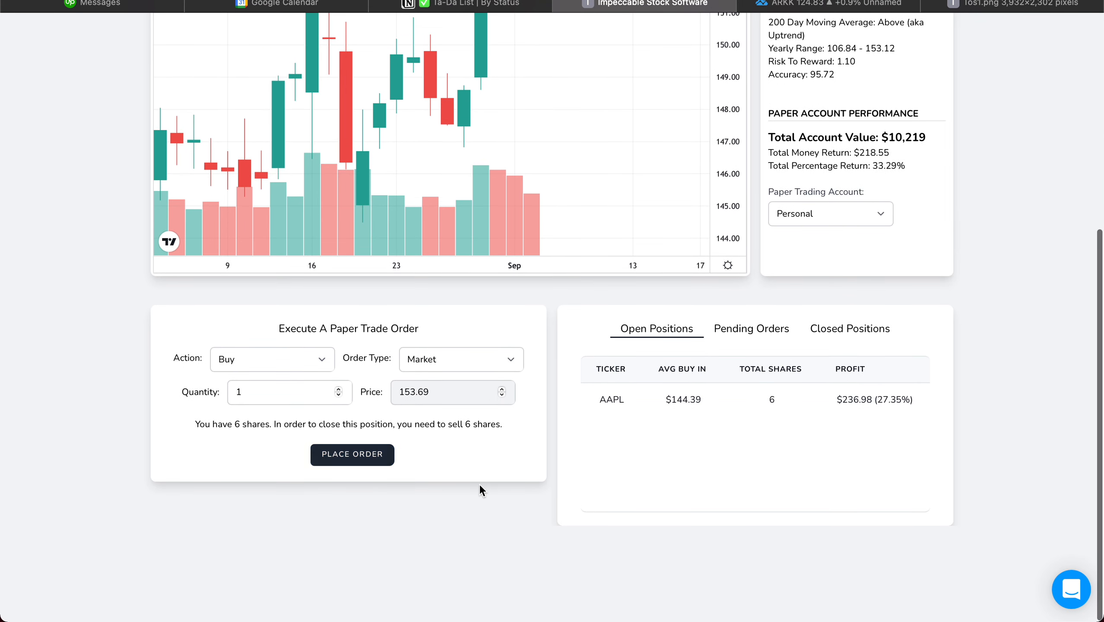
Review the Action and Order Type choices, keep Market, and show the empty Pending Orders list
click(326, 384)
click(308, 359)
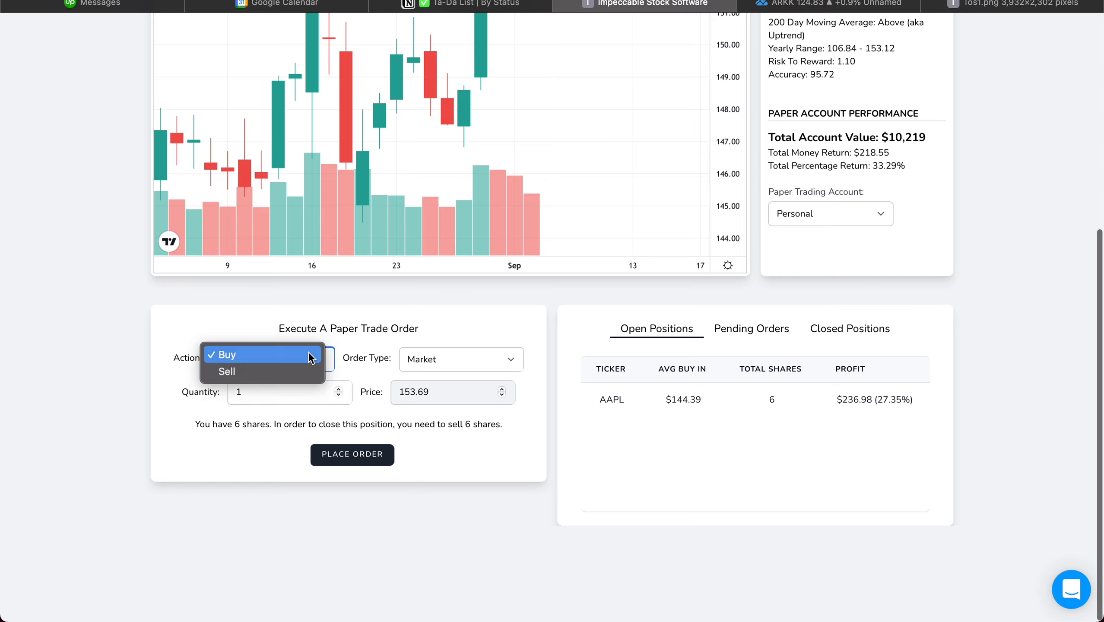
click(456, 363)
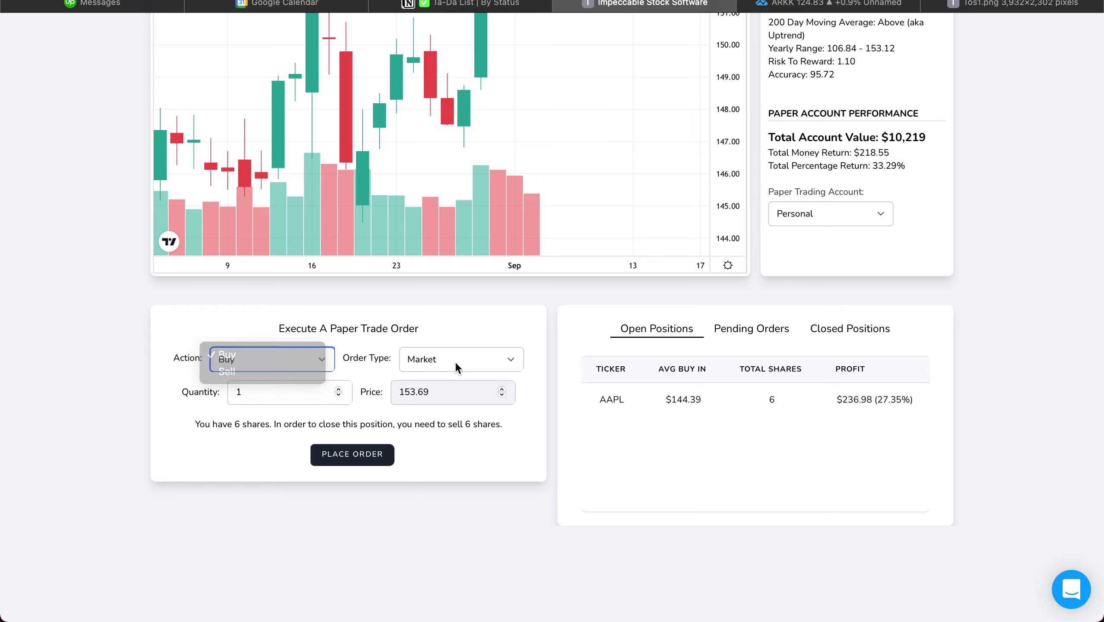
click(469, 331)
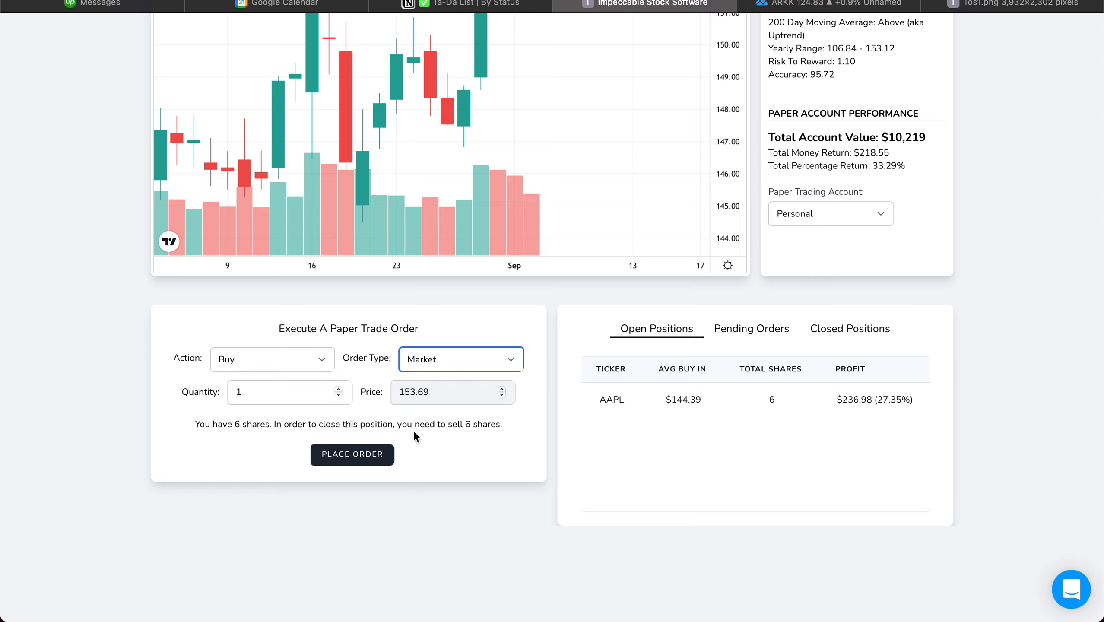
click(750, 328)
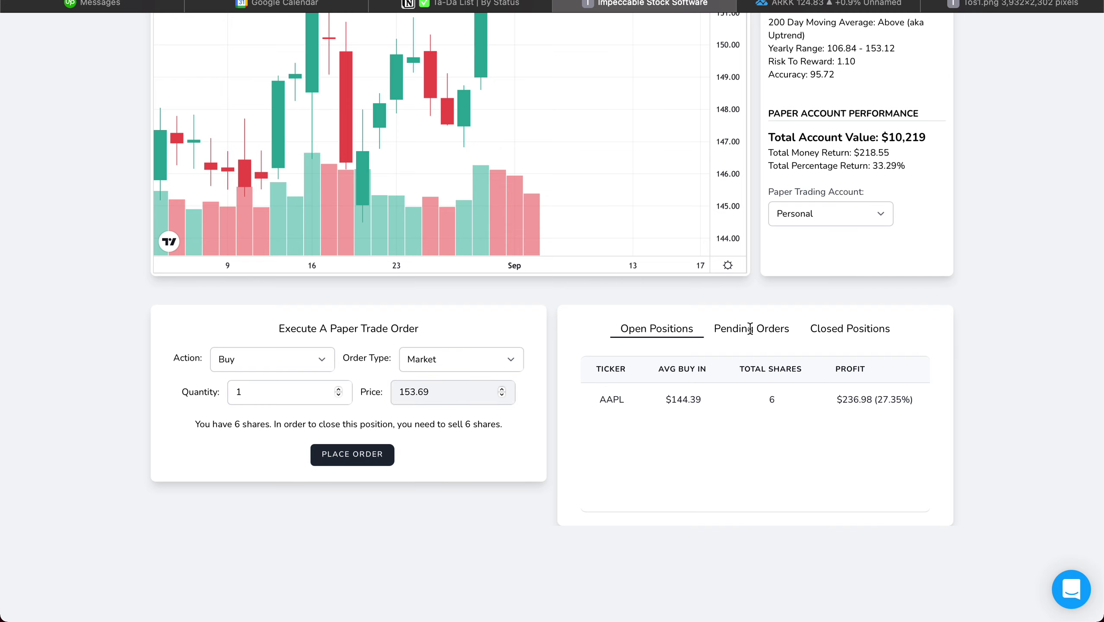
Review the closed AAPL trades, then return to the open AAPL position
click(849, 328)
scroll(807, 413, down, 1)
scroll(755, 374, down, 2)
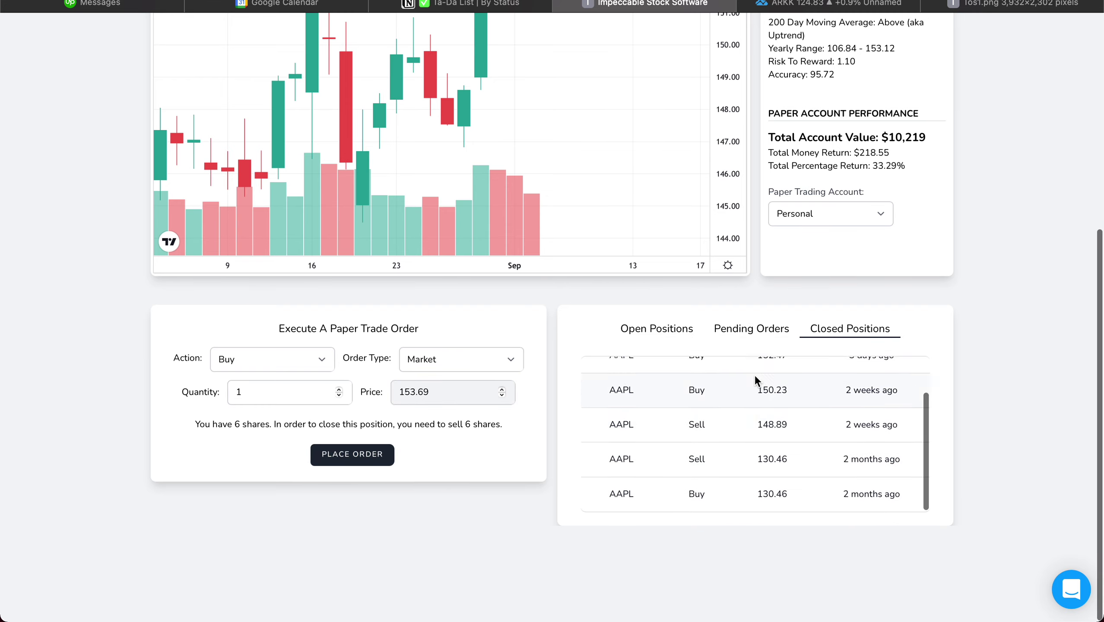
click(682, 332)
scroll(982, 391, up, 5)
scroll(981, 398, down, 1)
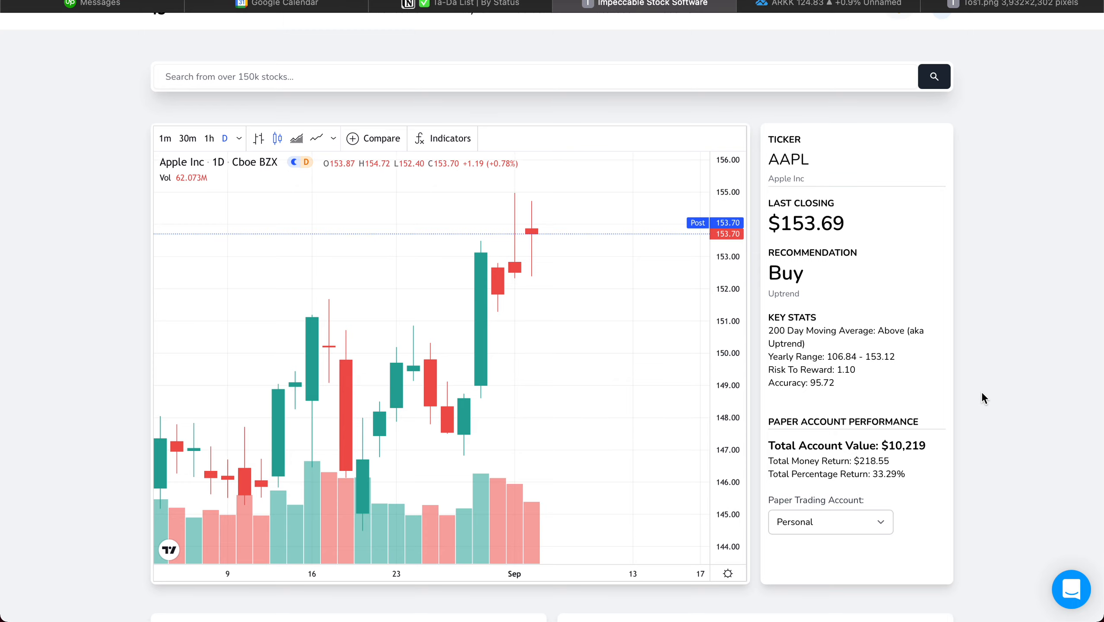
scroll(982, 398, down, 1)
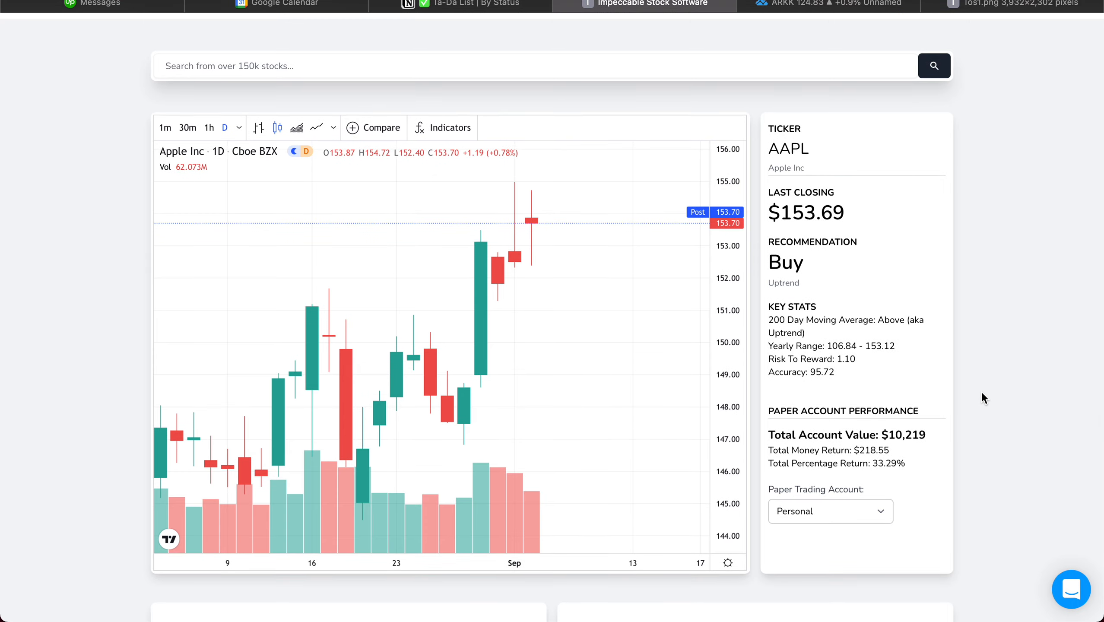
scroll(982, 398, up, 2)
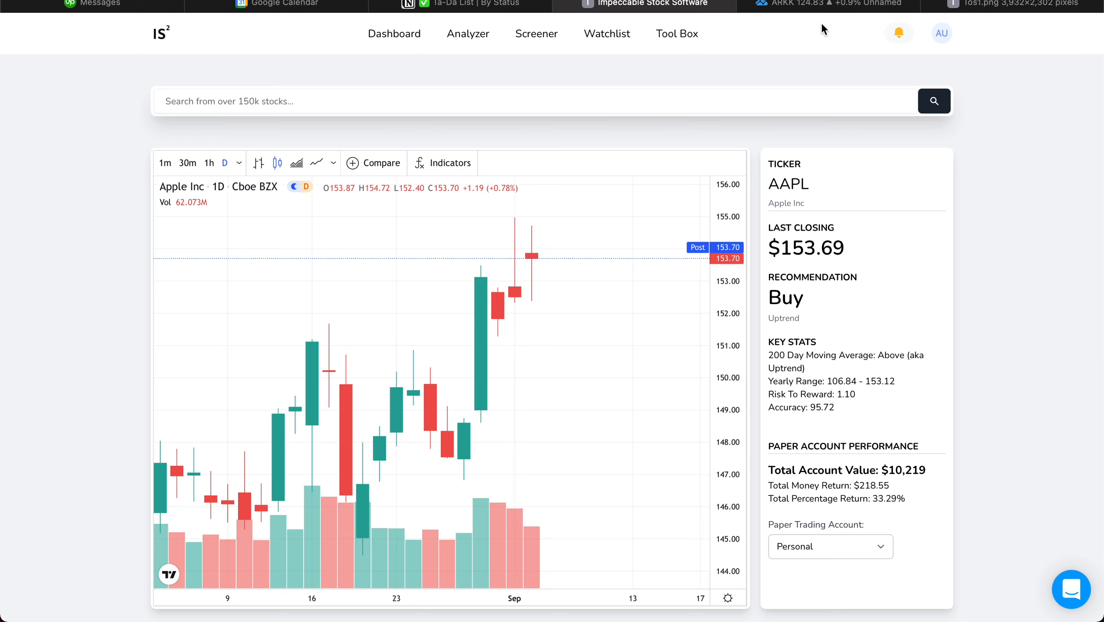
click(820, 4)
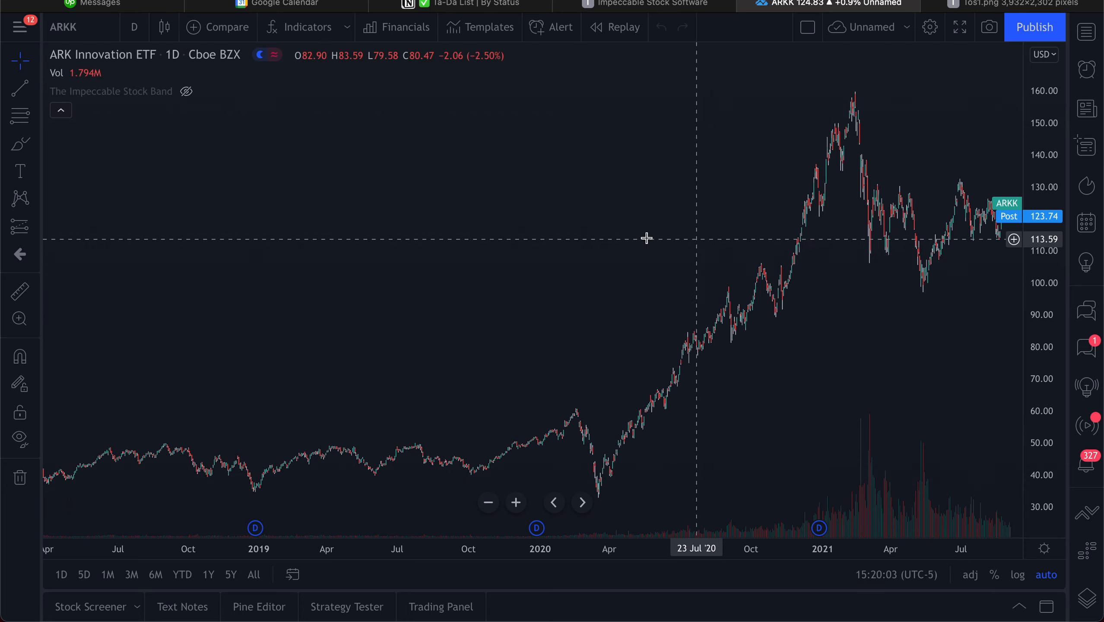
Connect TradingView's Paper Trading account from the broker list below the ARKK chart
click(445, 612)
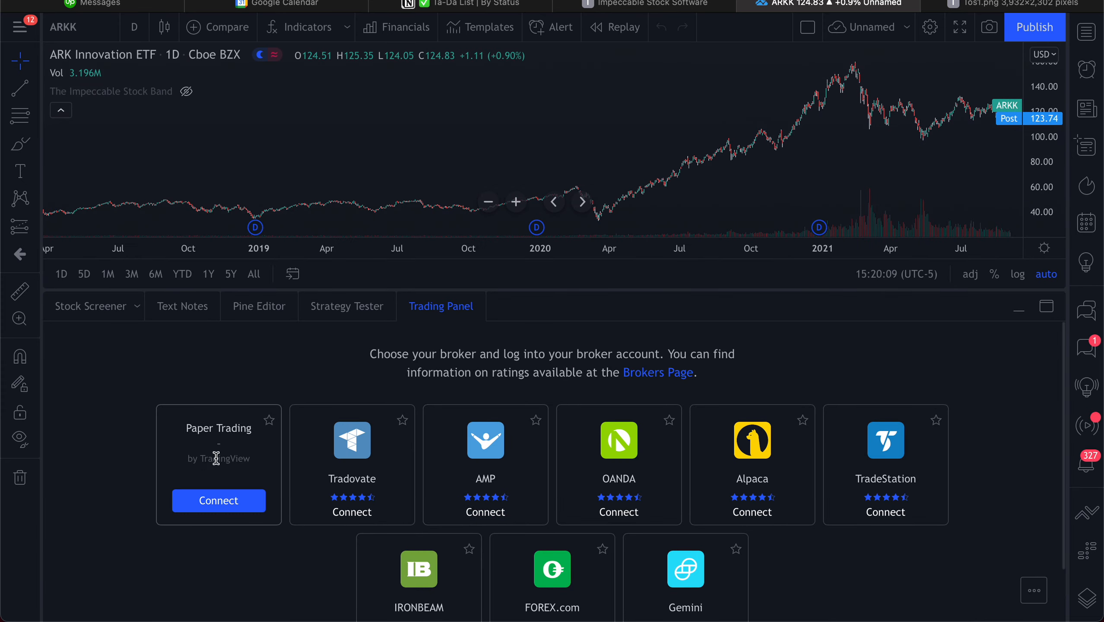
click(218, 500)
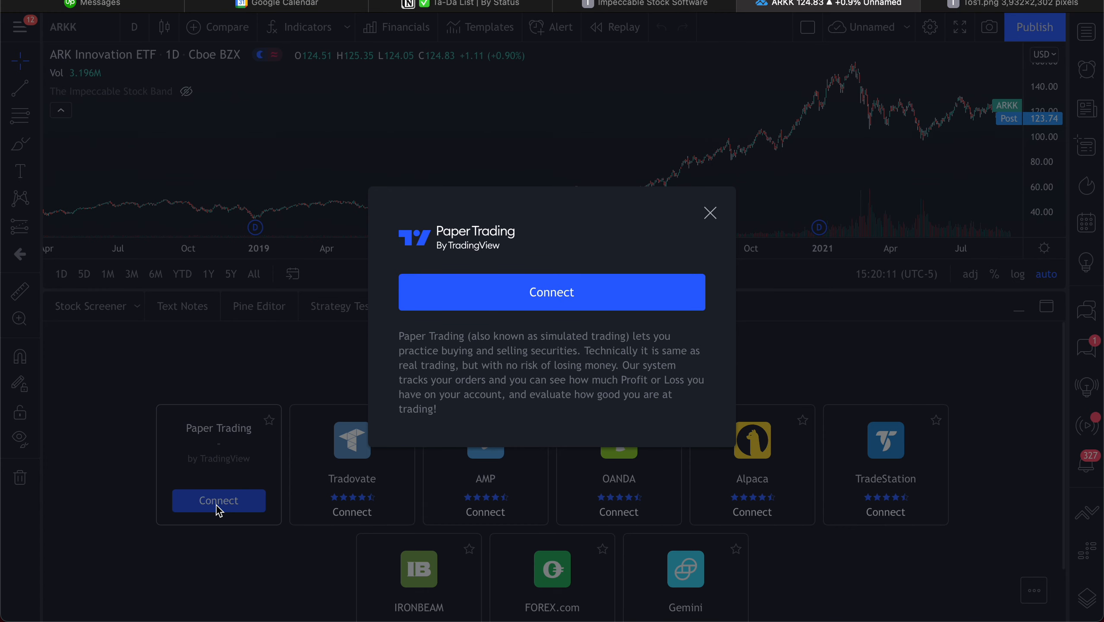
click(490, 306)
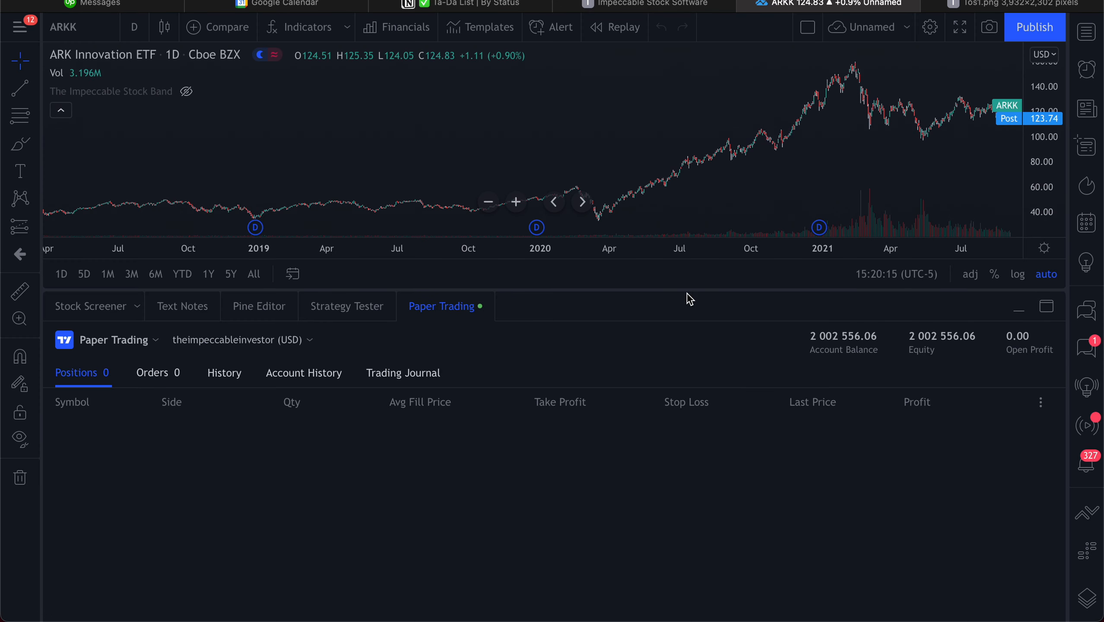
Enlarge the ARKK chart by shrinking the Paper Trading panel beneath it
drag(688, 290, 697, 396)
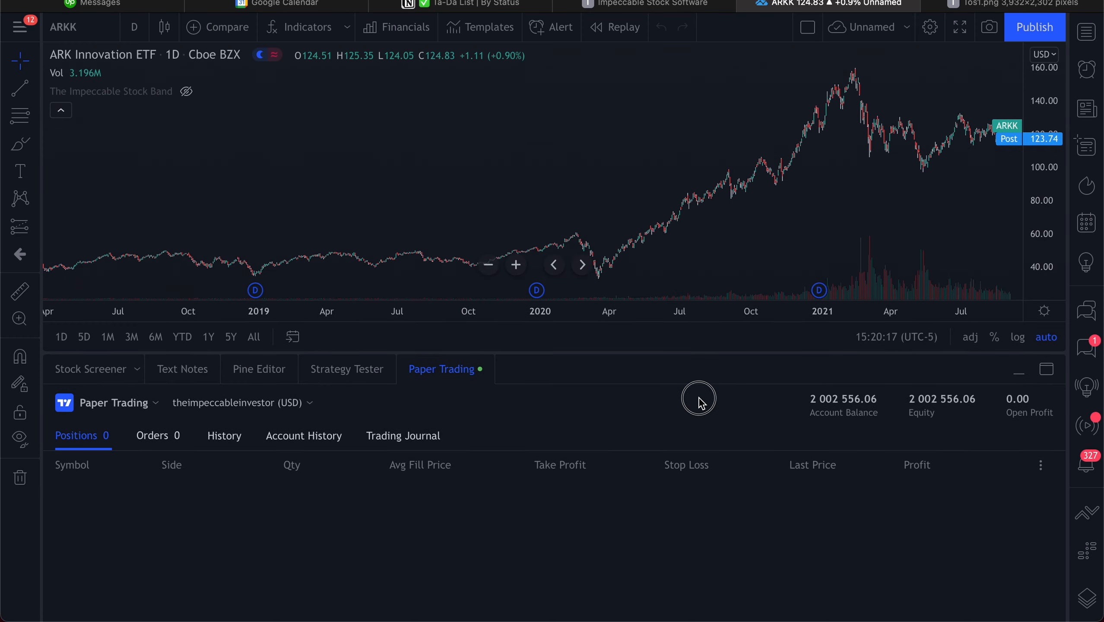
drag(698, 352, 698, 460)
scroll(845, 163, up, 5)
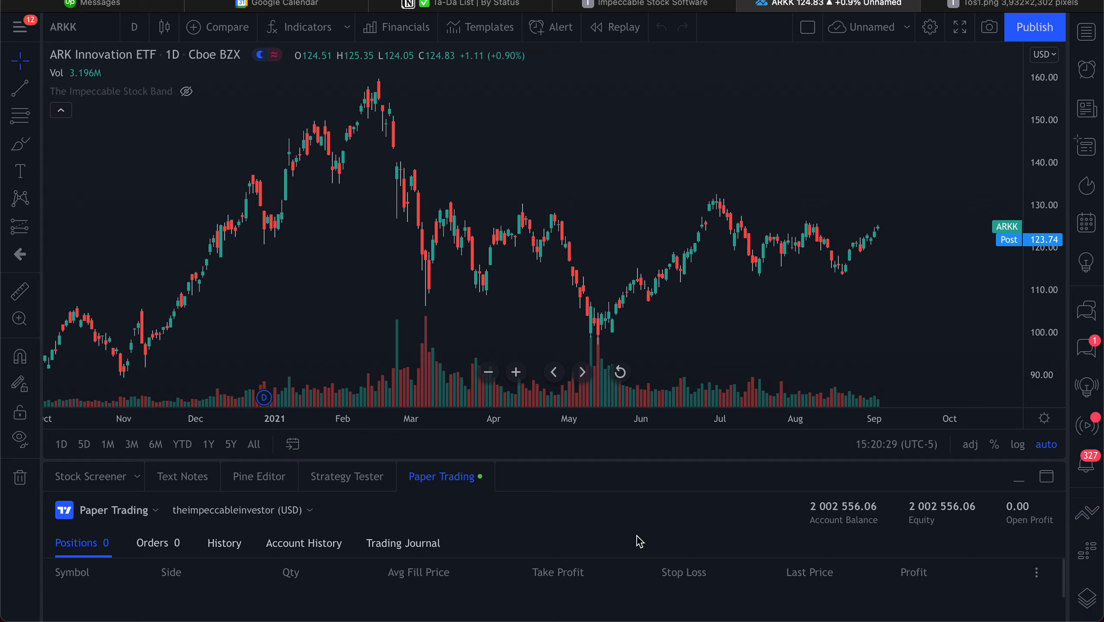
drag(809, 507, 950, 512)
Check the paper account and its options, then switch to the thinkorswim screenshot
click(259, 512)
click(259, 512)
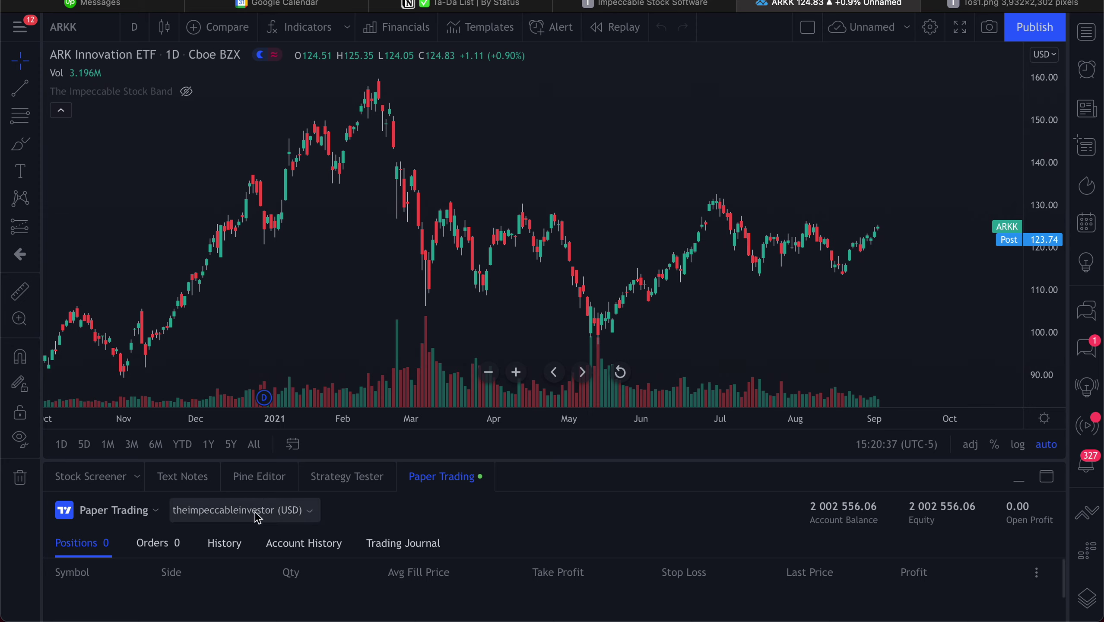
click(151, 508)
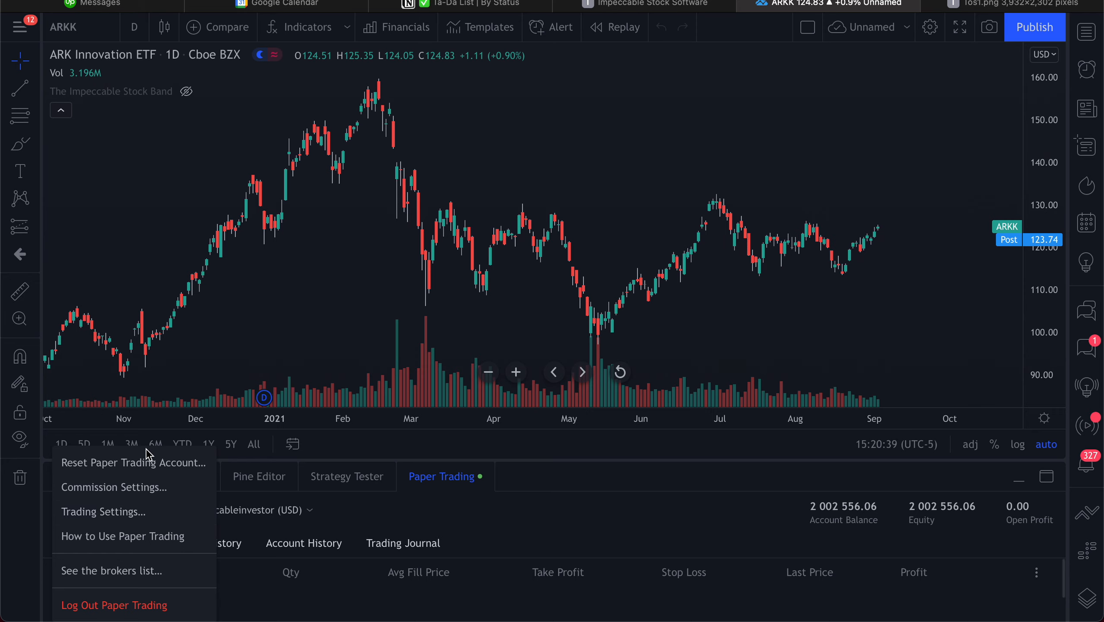
click(595, 514)
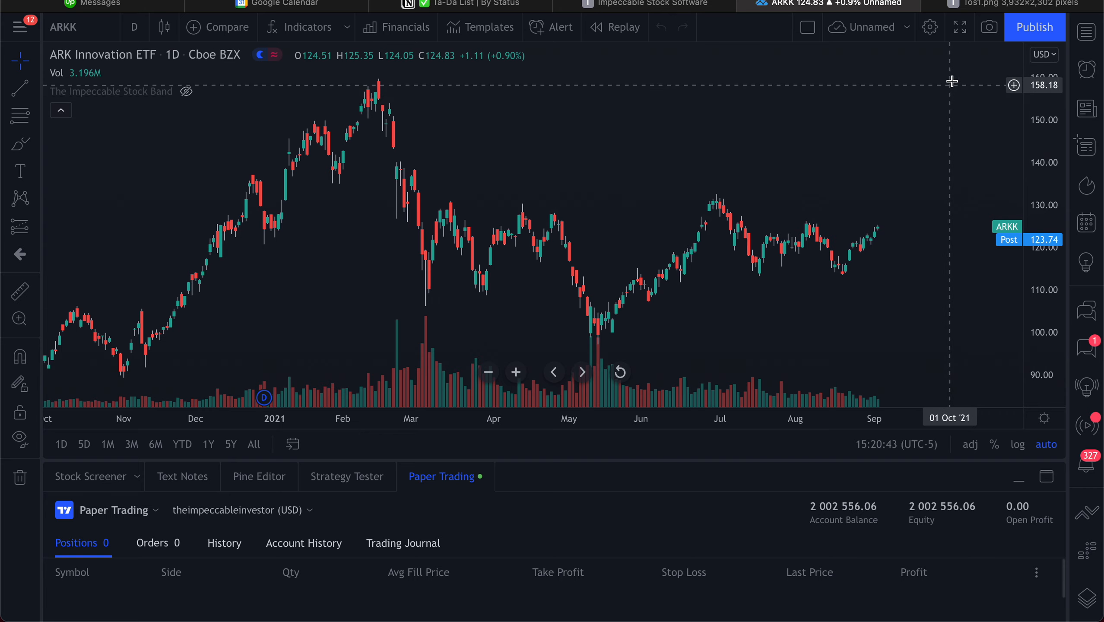
click(964, 9)
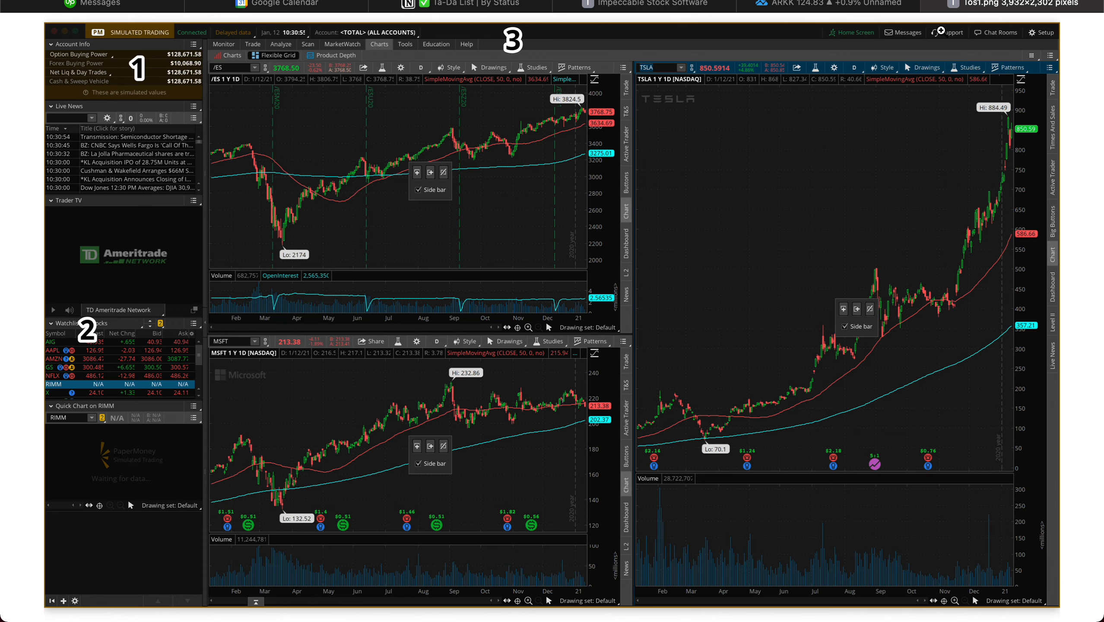
Return to the TradingView ARKK chart from the thinkorswim screenshot
click(867, 5)
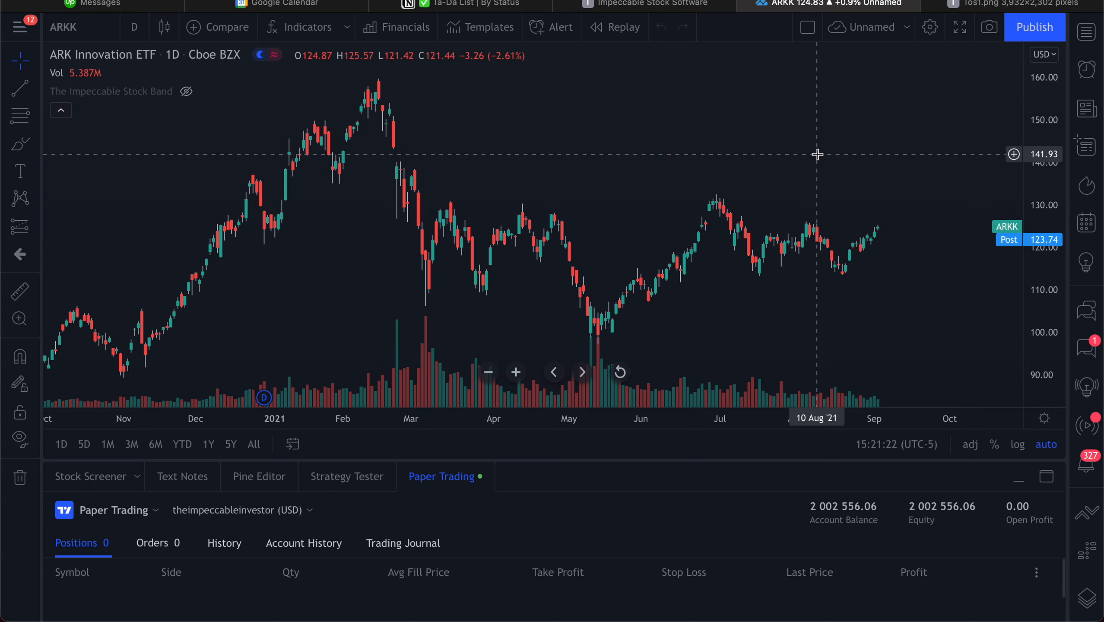
Return to the Impeccable Stock Software AAPL paper trading dashboard
click(643, 5)
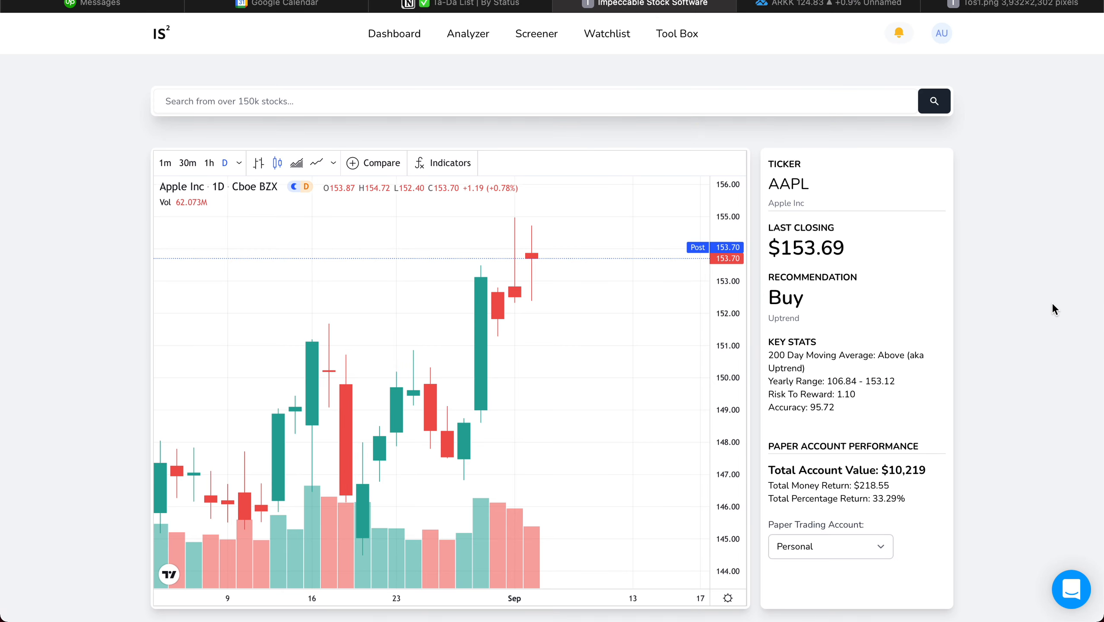
scroll(1051, 303, down, 5)
scroll(1052, 303, up, 3)
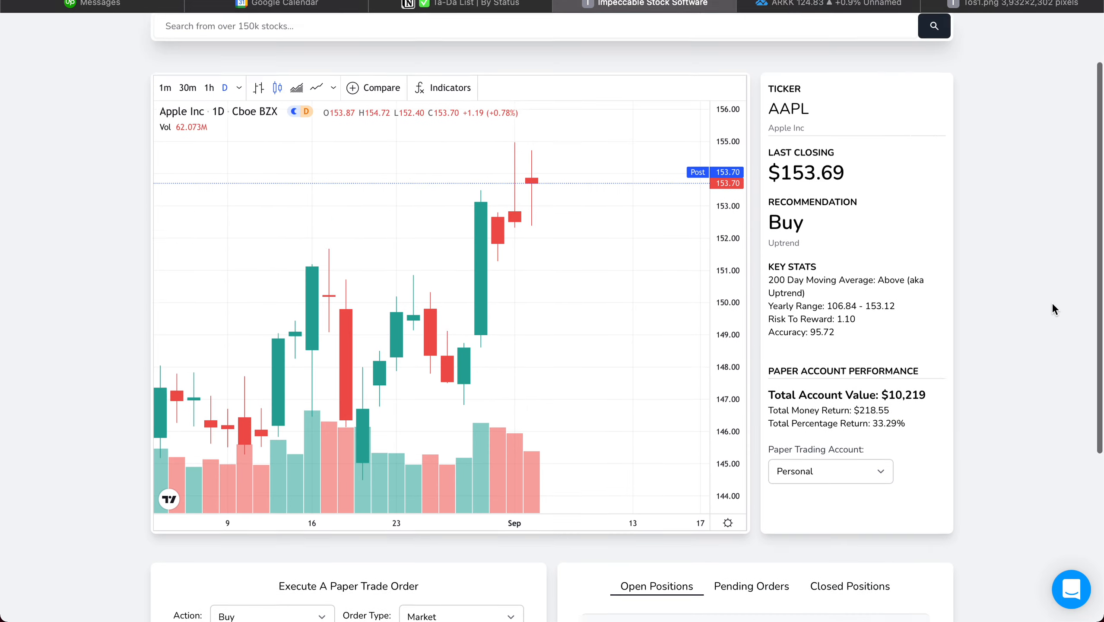
scroll(1052, 304, up, 2)
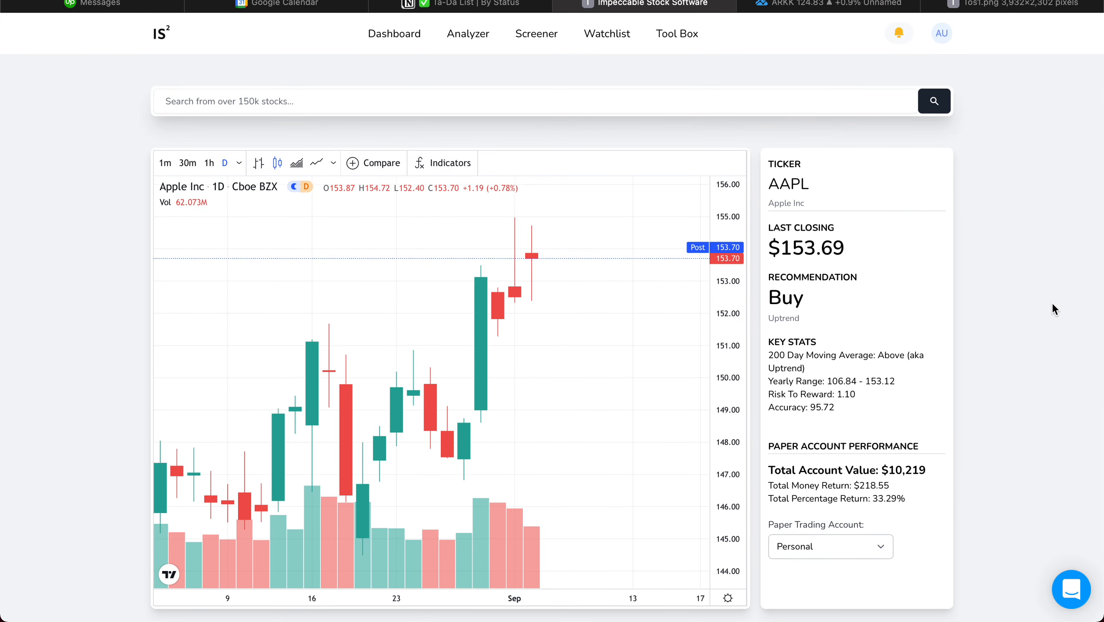